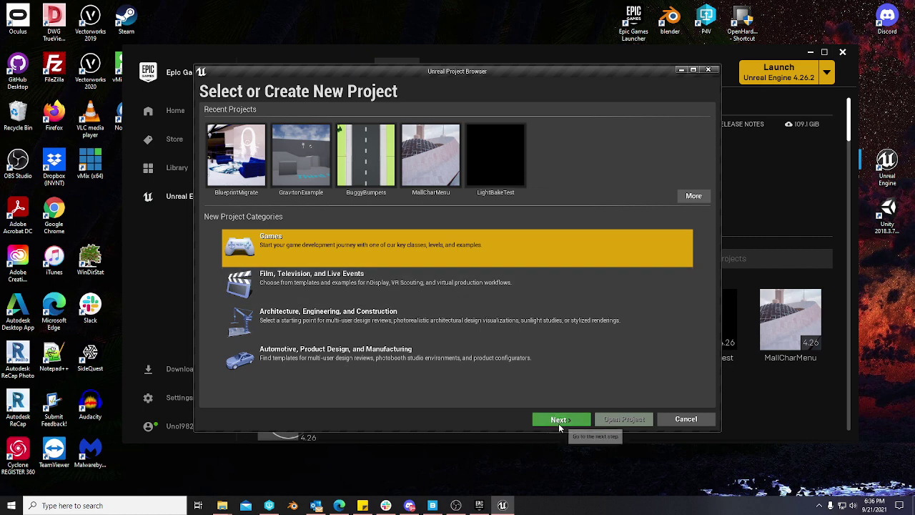
Pick Games and the Third Person template, then create TestProject on D:\ as Blueprint without starter content.
click(556, 423)
click(409, 152)
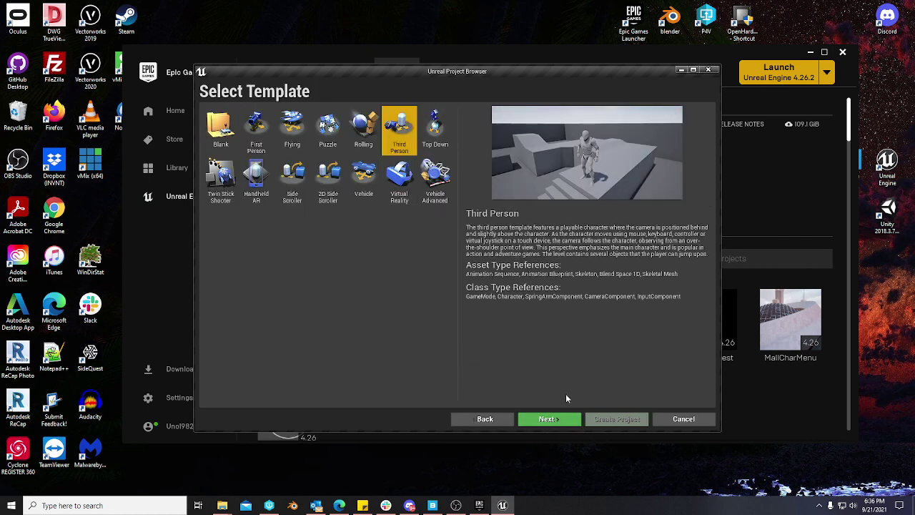
click(566, 417)
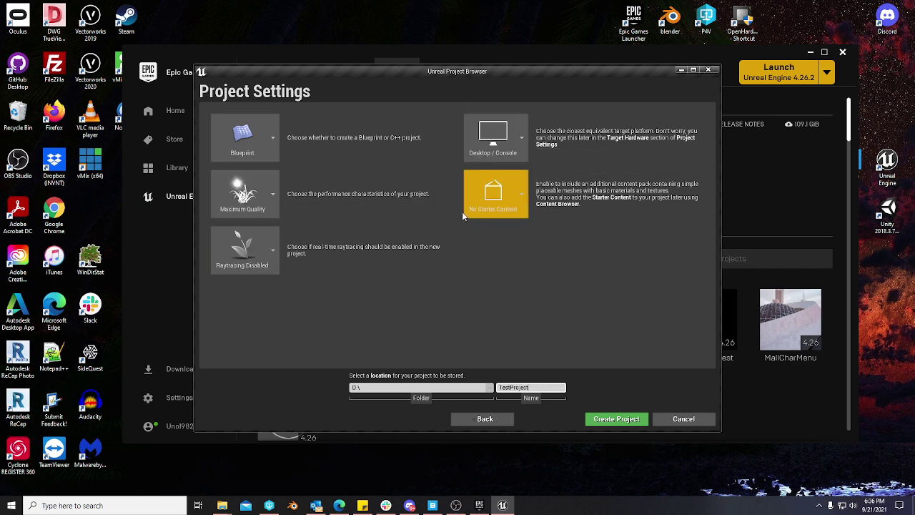
click(614, 422)
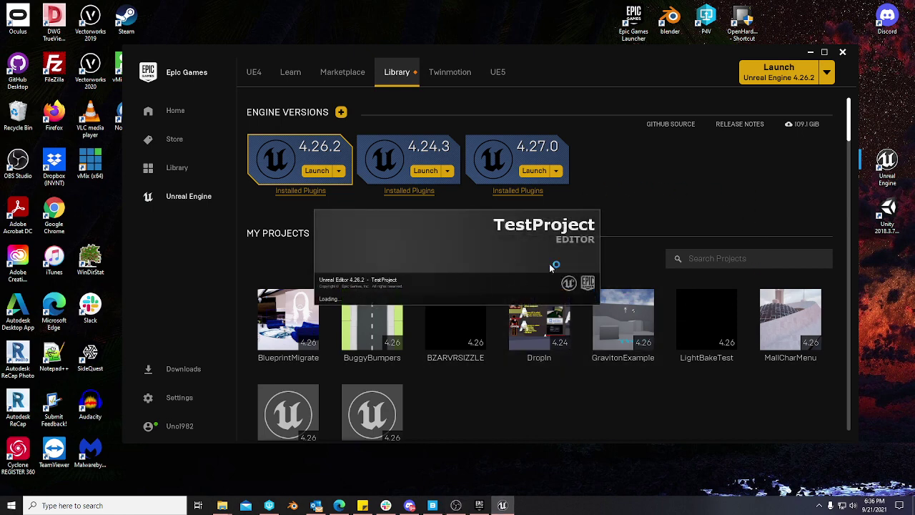
Minimize the launcher, dismiss the SteamVR headset warning, and bring up Manage Plugins from the notification.
click(813, 52)
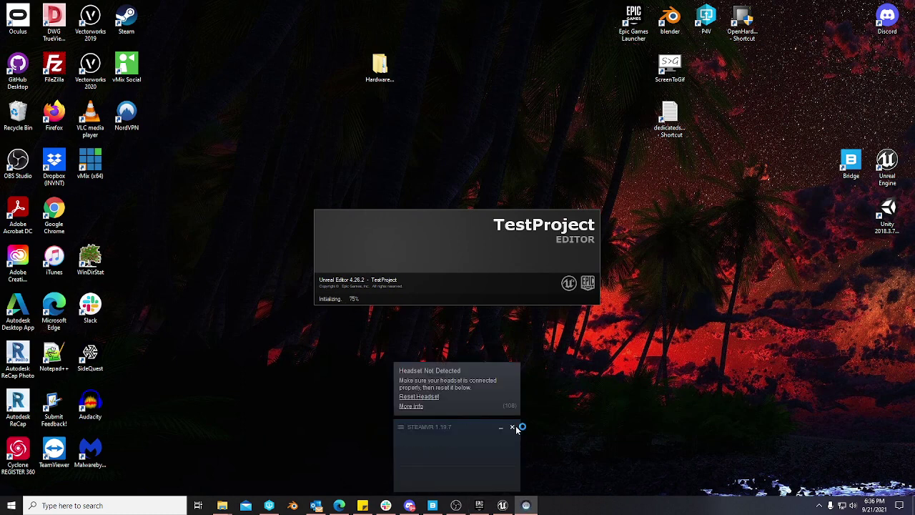
click(513, 427)
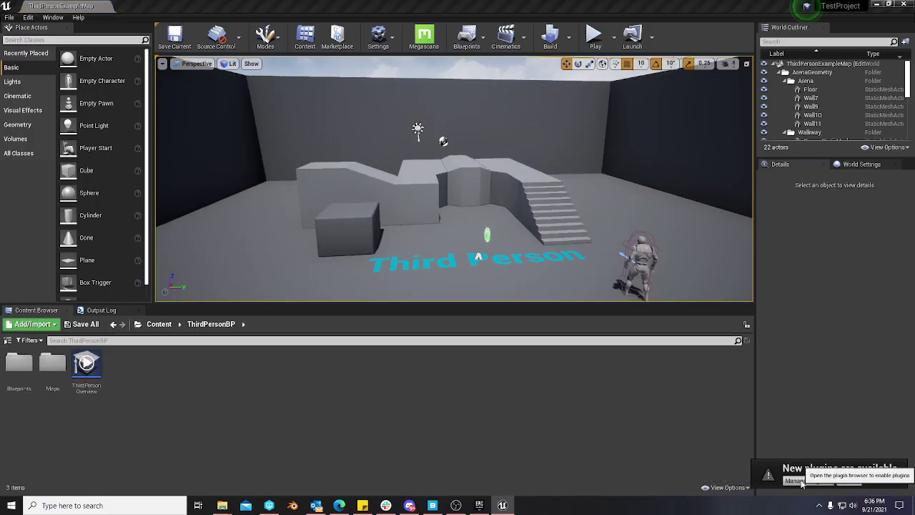
click(789, 478)
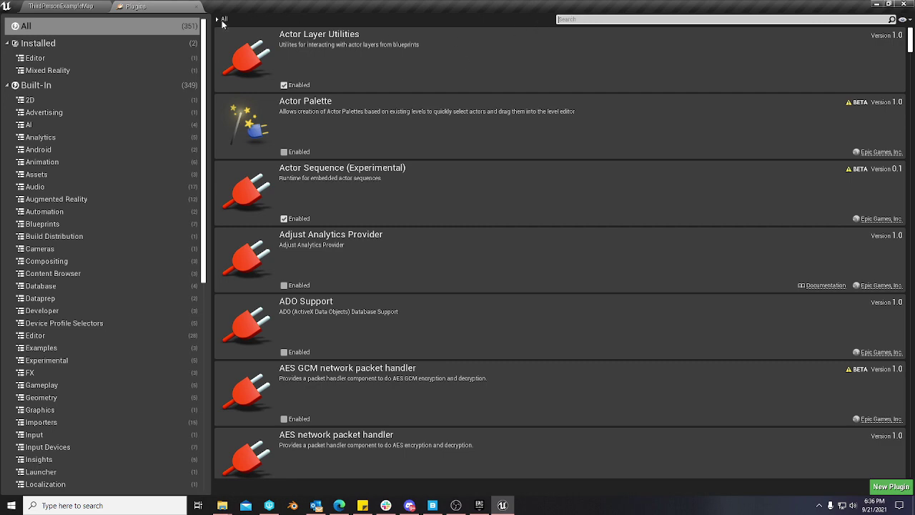
Search the plugins for 'steam' and disable the SteamVR plugin.
click(587, 18)
text(steam)
scroll(471, 275, down, 2)
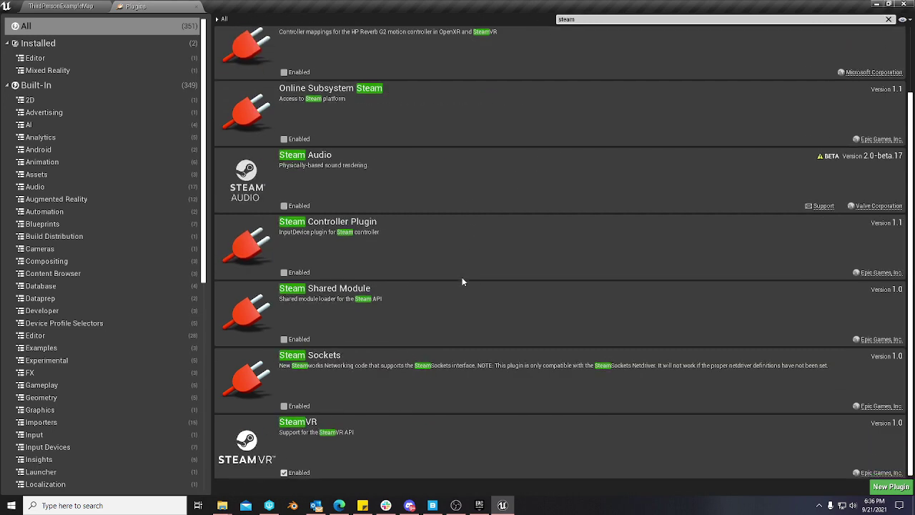
click(284, 472)
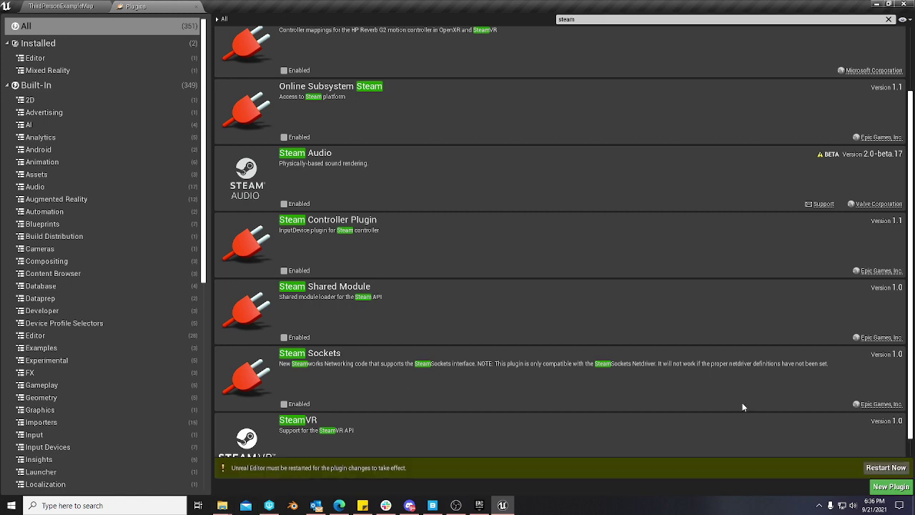
scroll(559, 82, up, 2)
Search for 'groom' and enable the Groom plugin.
click(601, 18)
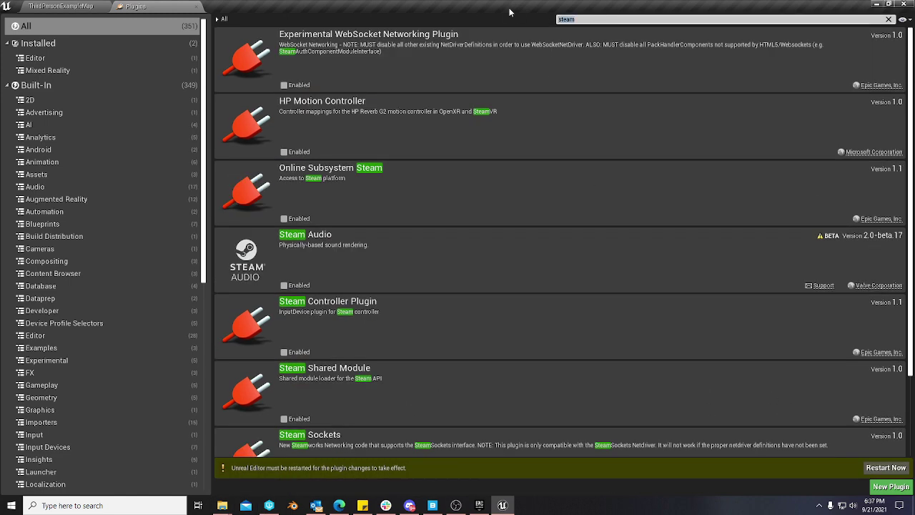
text(groom)
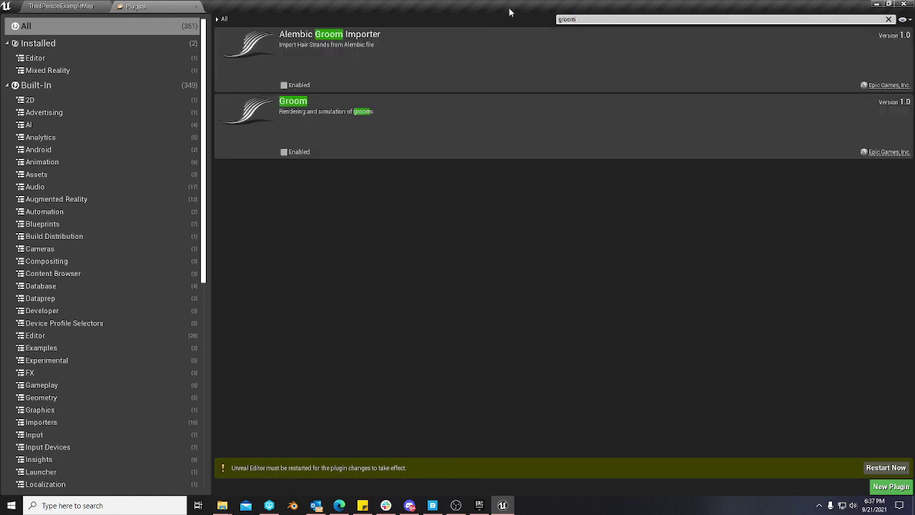
click(284, 152)
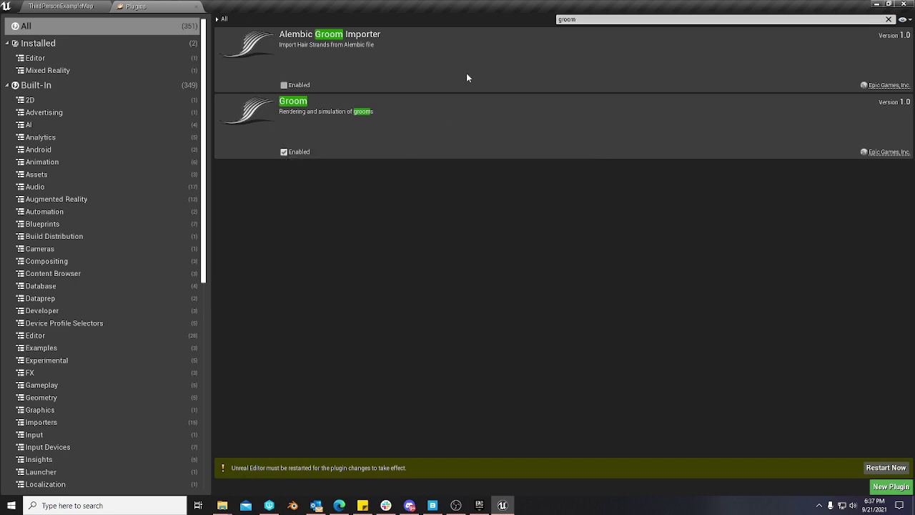
Search 'editor', filter to the Scripting plugins, then close the Plugins tab.
click(597, 20)
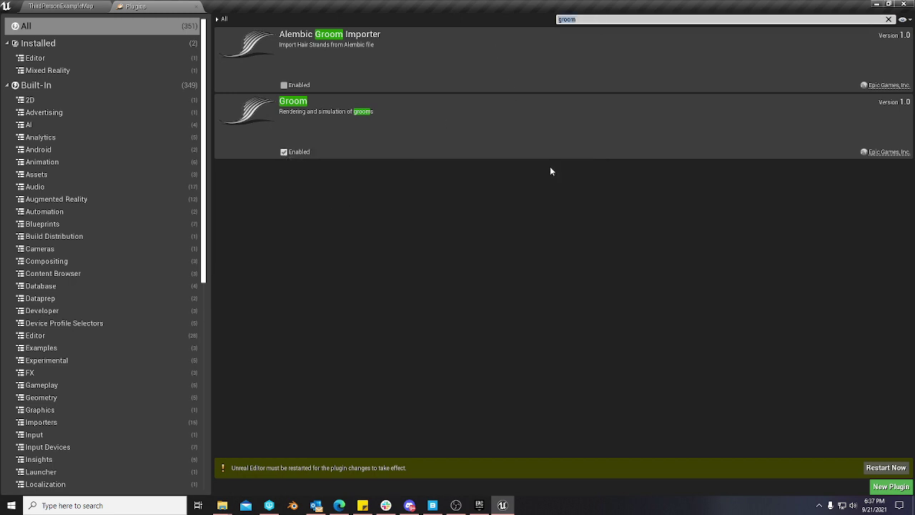
text(editor)
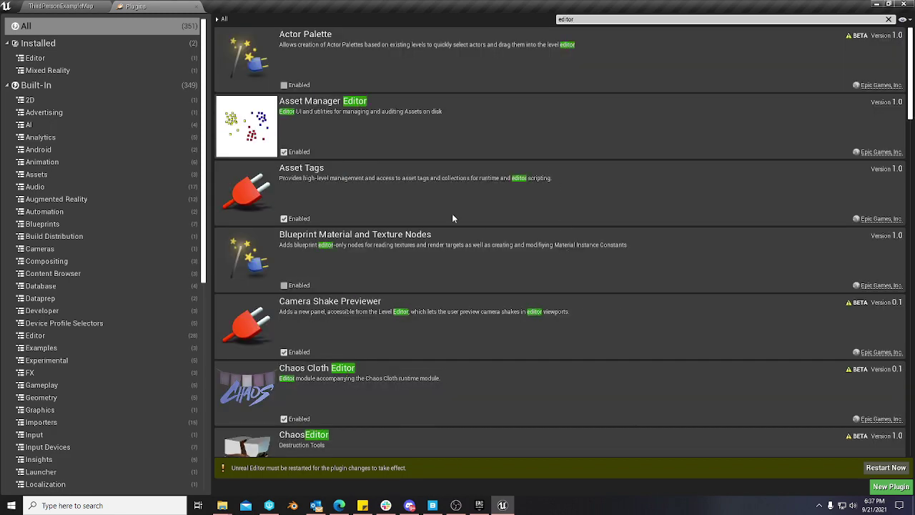
scroll(452, 218, down, 10)
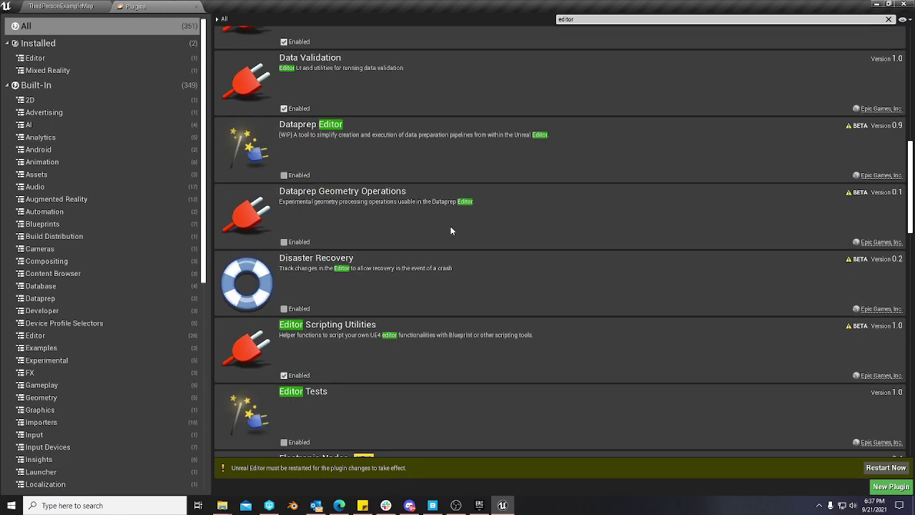
scroll(443, 236, down, 4)
scroll(76, 417, down, 3)
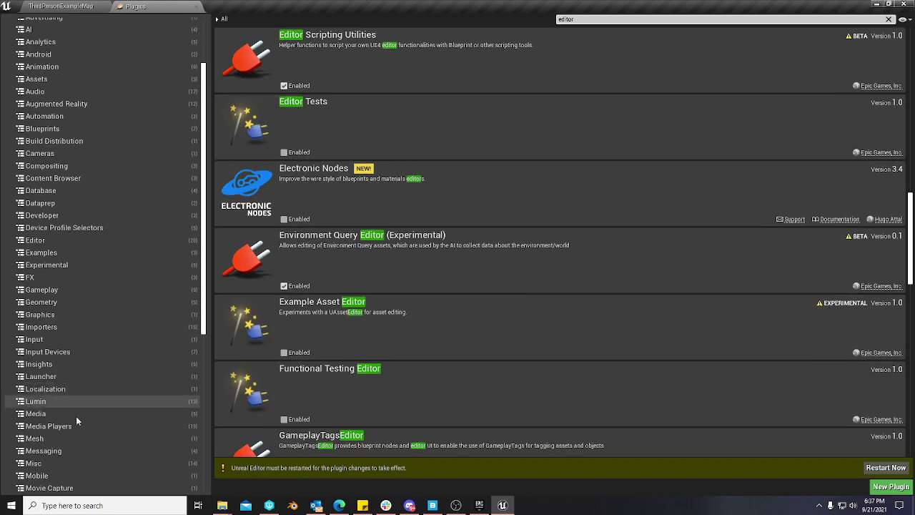
scroll(75, 418, down, 7)
click(52, 386)
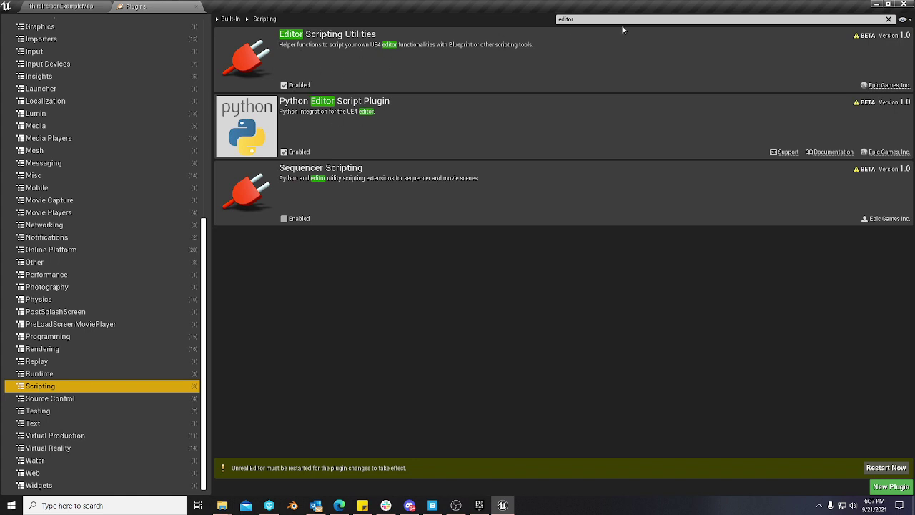
click(197, 6)
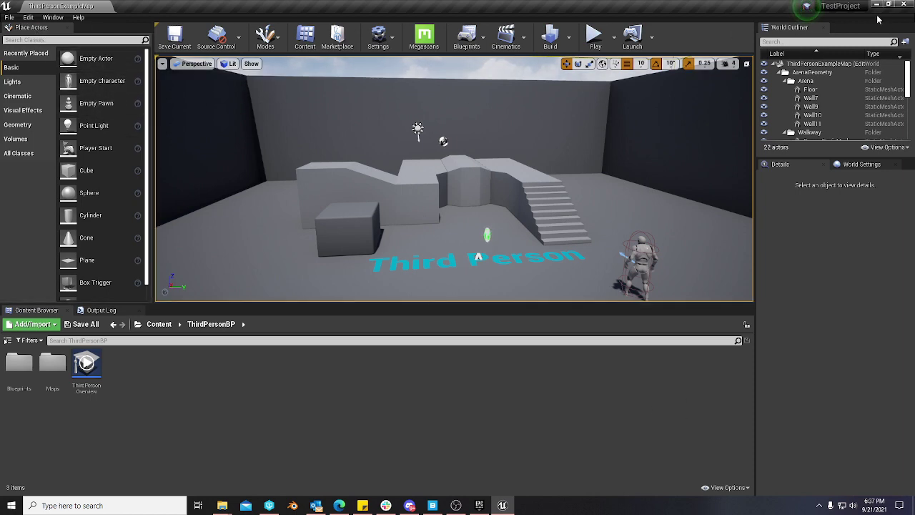
Close the editor, relaunch TestProject from the launcher's My Projects, then bring the launcher back.
click(901, 5)
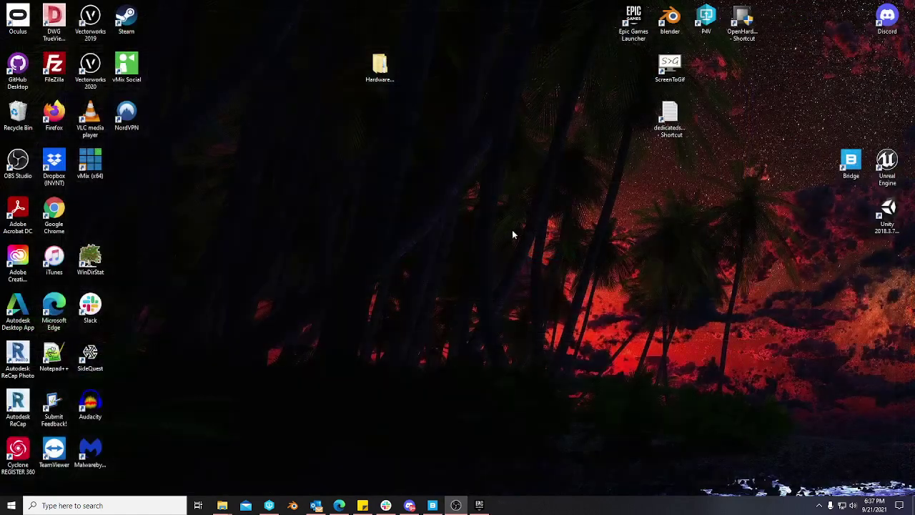
click(479, 505)
scroll(386, 397, down, 1)
double_click(387, 397)
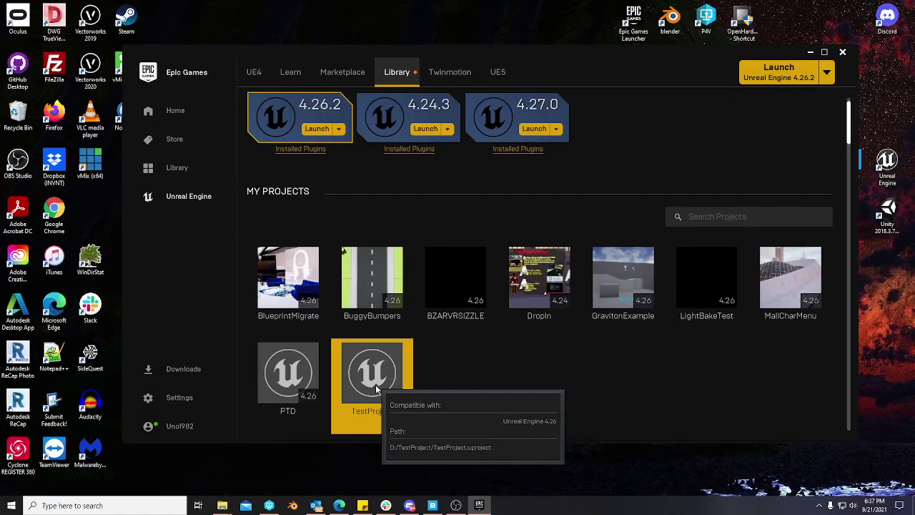
click(809, 55)
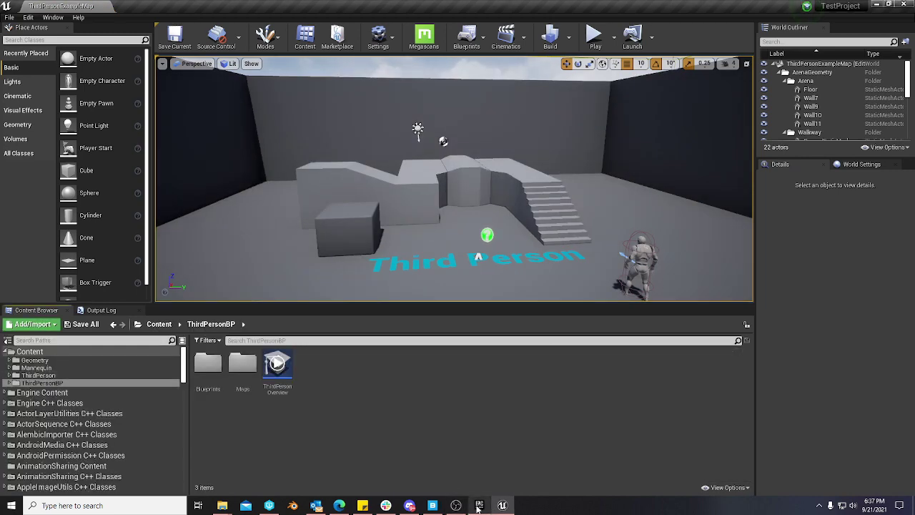
click(479, 504)
Add the M. Human Character Base asset from the Vault to TestProject.
scroll(545, 310, down, 5)
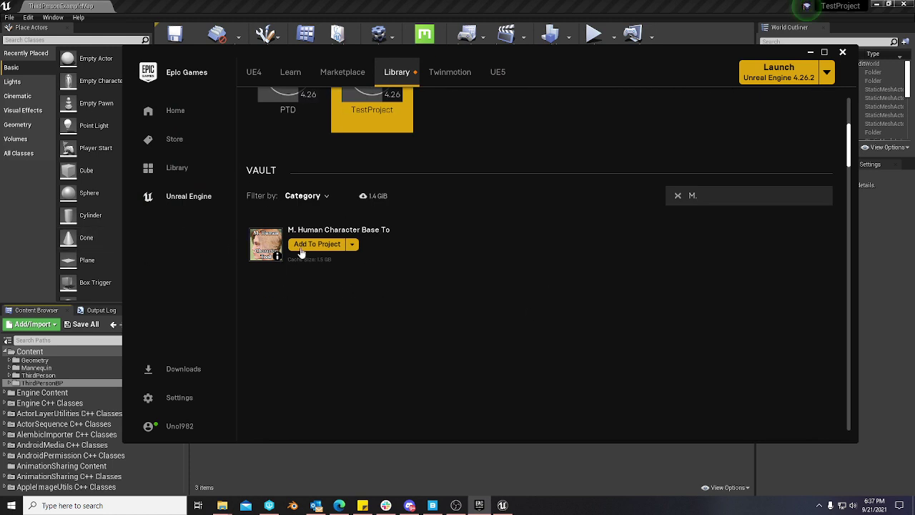
click(323, 245)
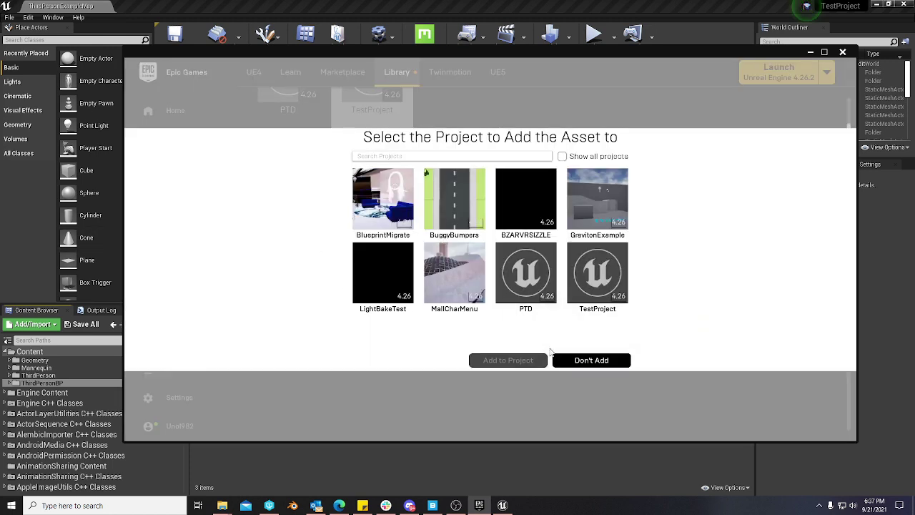
click(594, 282)
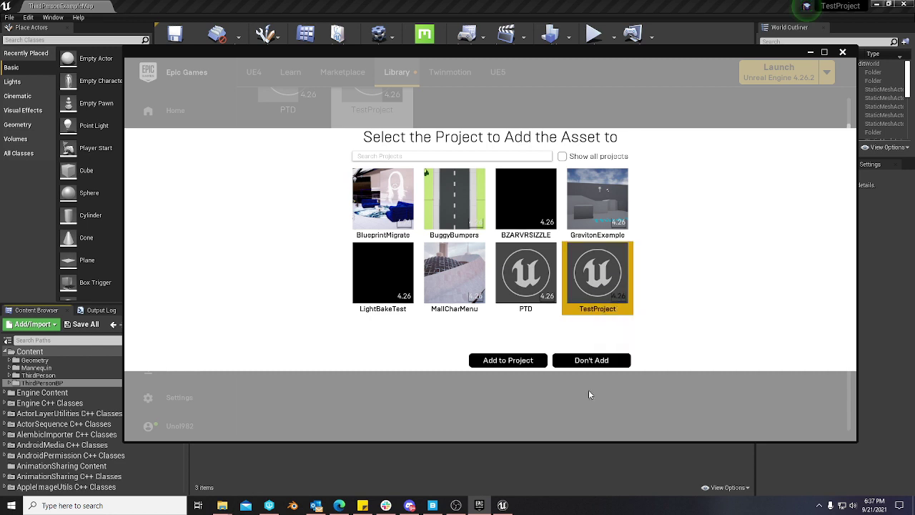
click(507, 360)
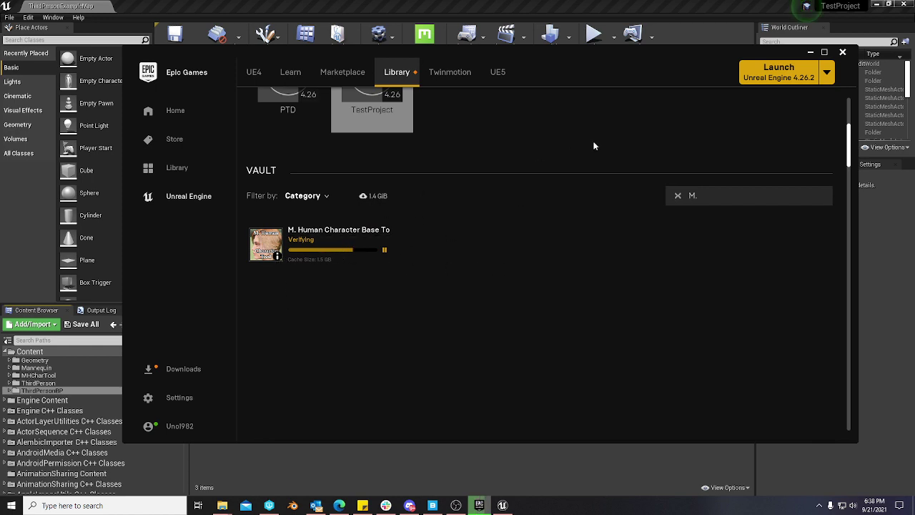
click(811, 52)
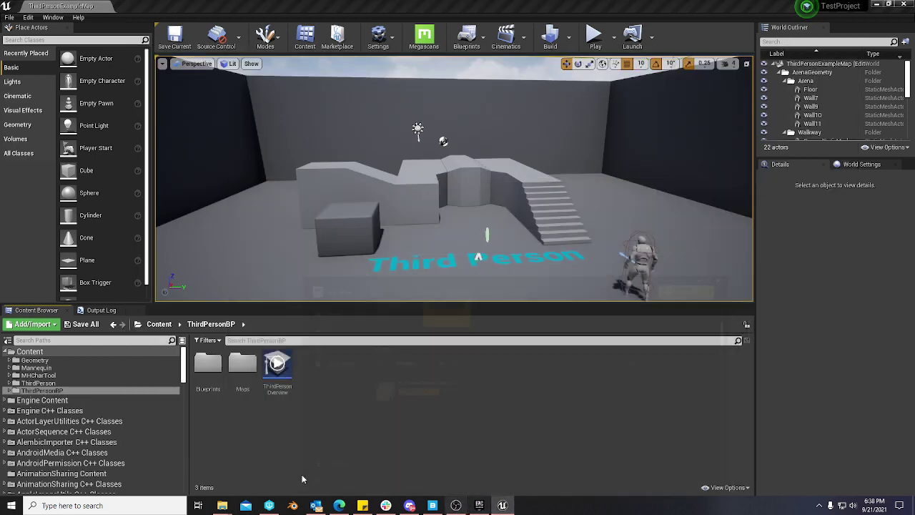
Open MHCharTool/Maps/ExampleMap, enable its missing plugins, and restart the editor.
click(40, 376)
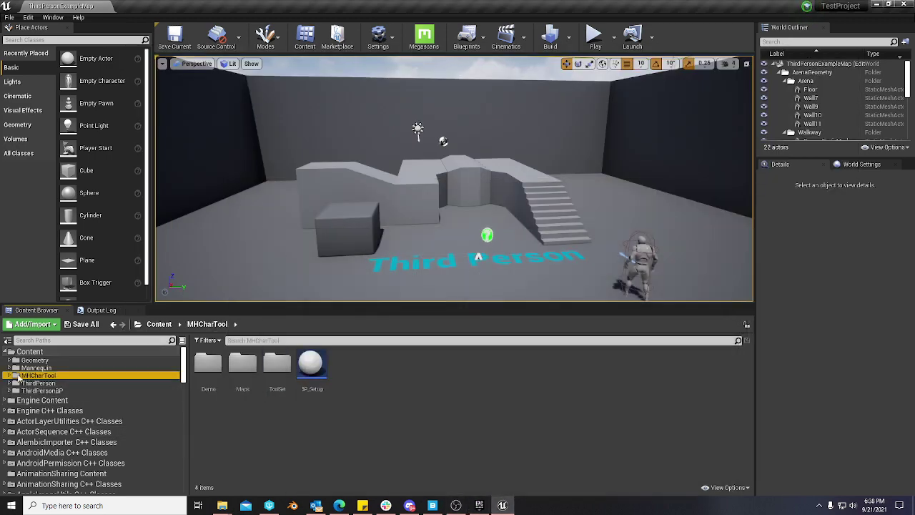
double_click(40, 376)
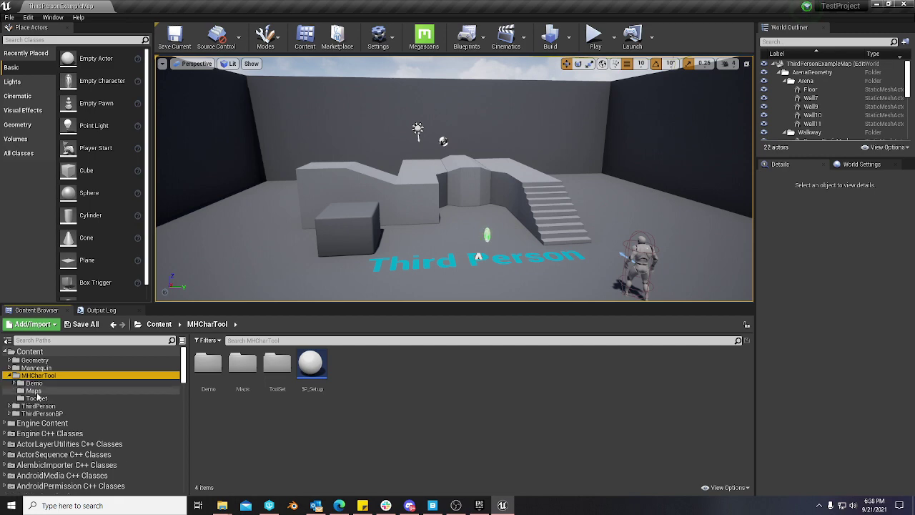
click(172, 392)
double_click(208, 366)
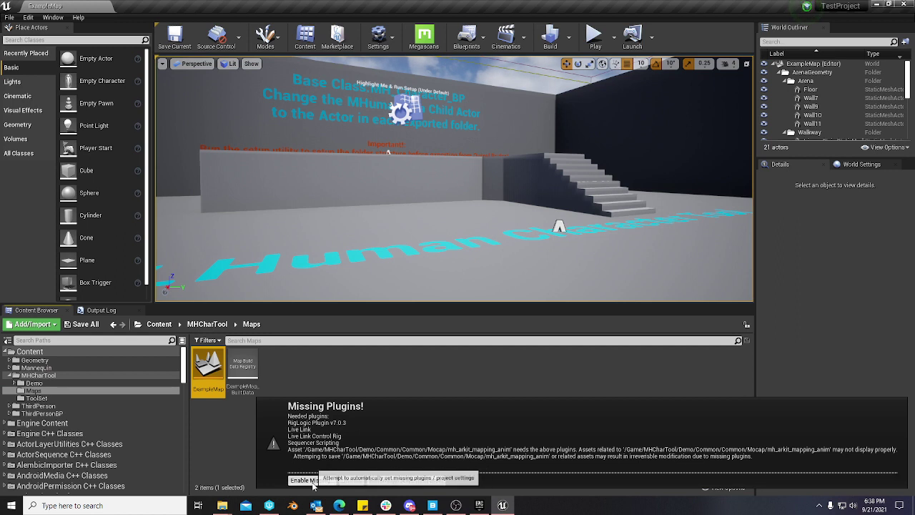
click(321, 480)
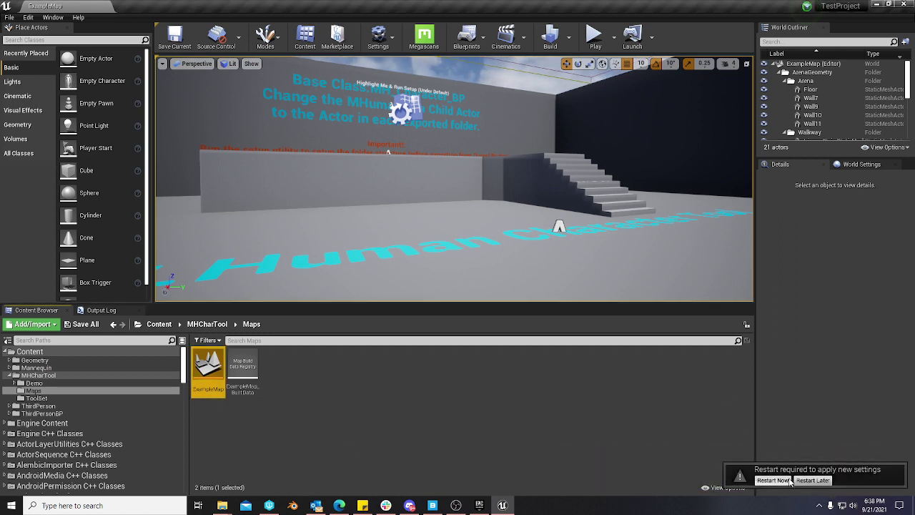
key(alt+F4)
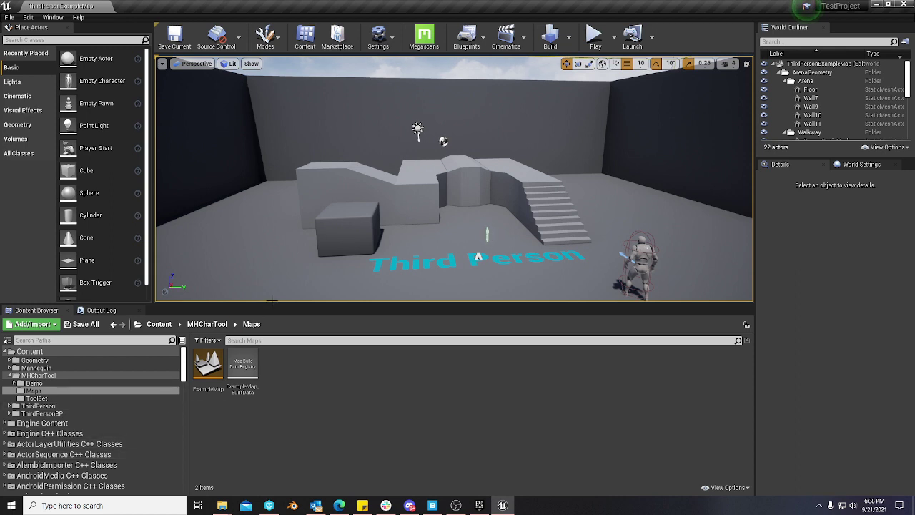
Open ExampleMap, select BP_Setup, and run its Setup event from Details.
double_click(208, 365)
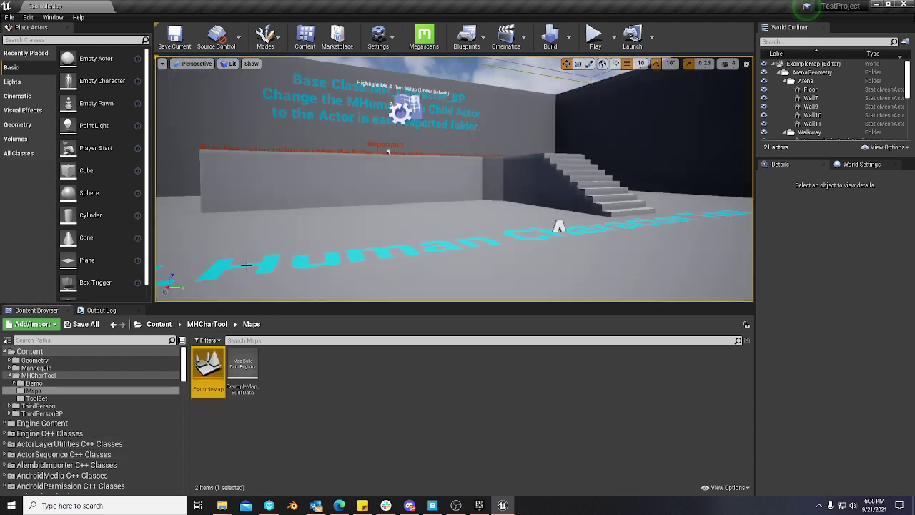
click(412, 110)
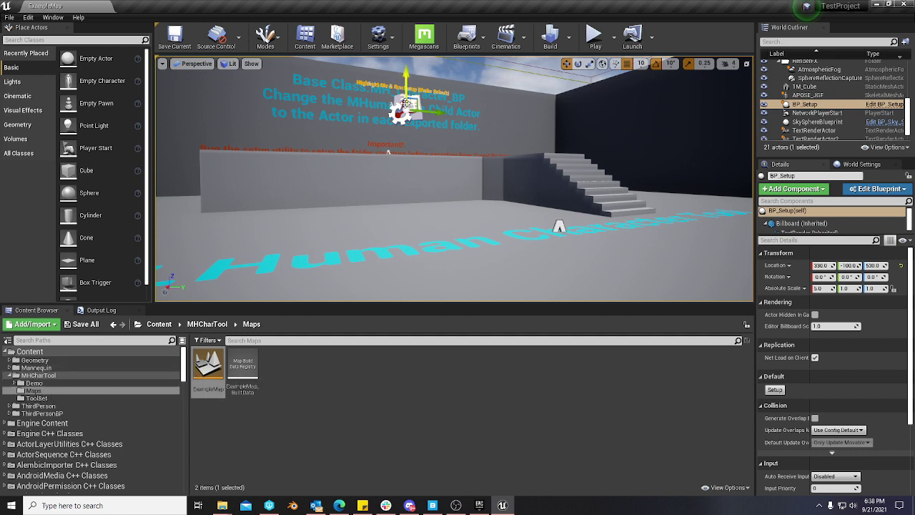
click(775, 389)
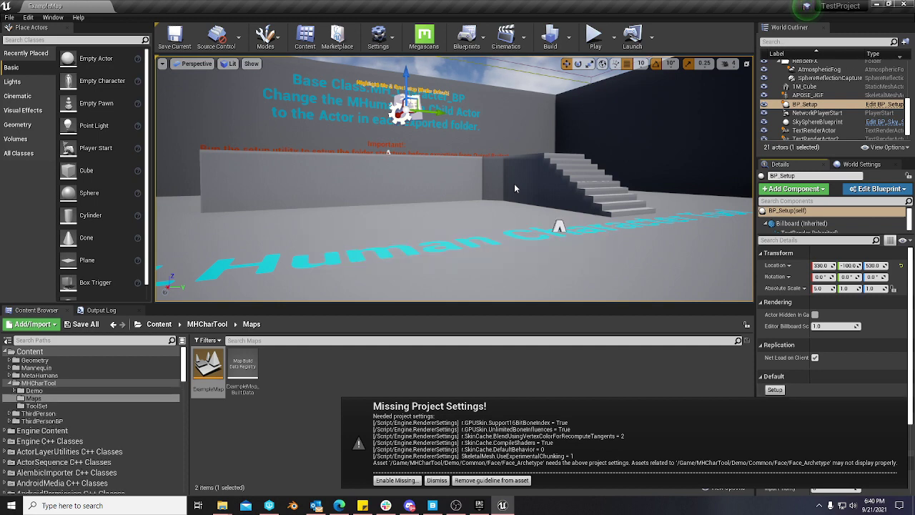
Browse the MetaHumans and Common folders, enable the missing project settings, and restart the editor.
click(32, 375)
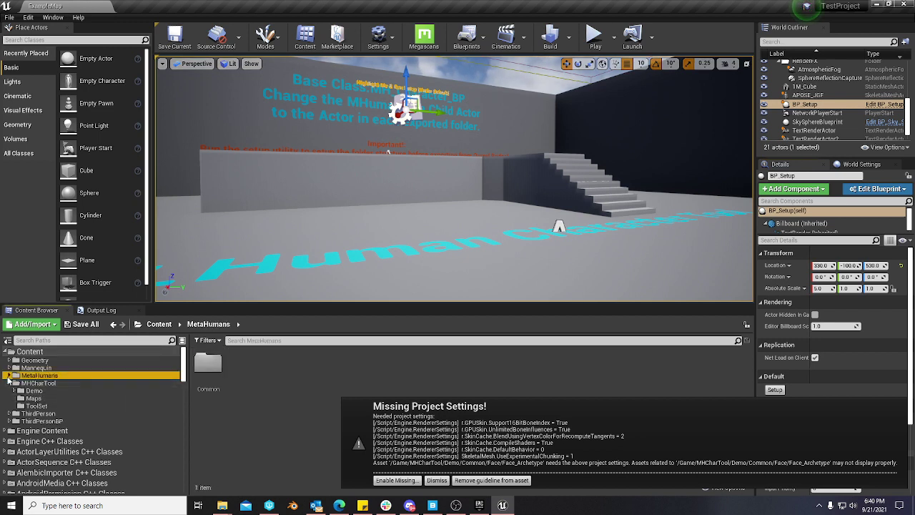
click(10, 375)
click(37, 383)
double_click(42, 376)
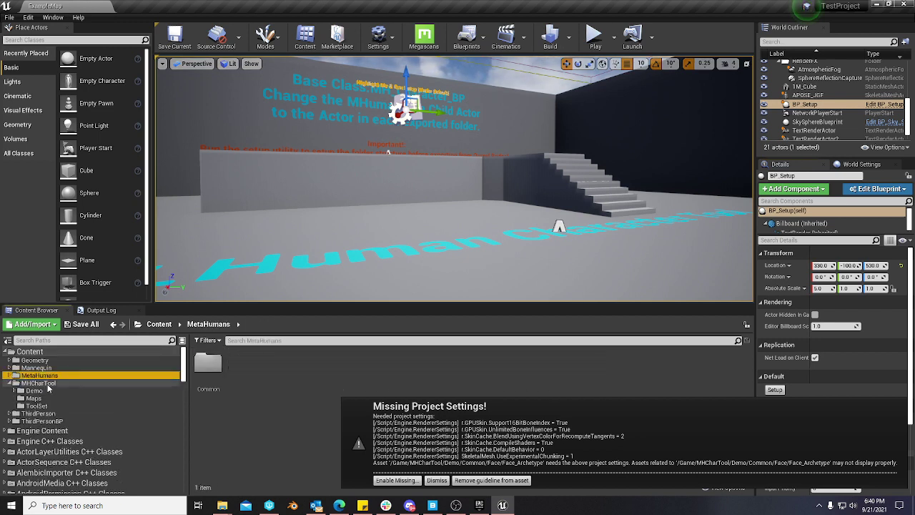
click(396, 481)
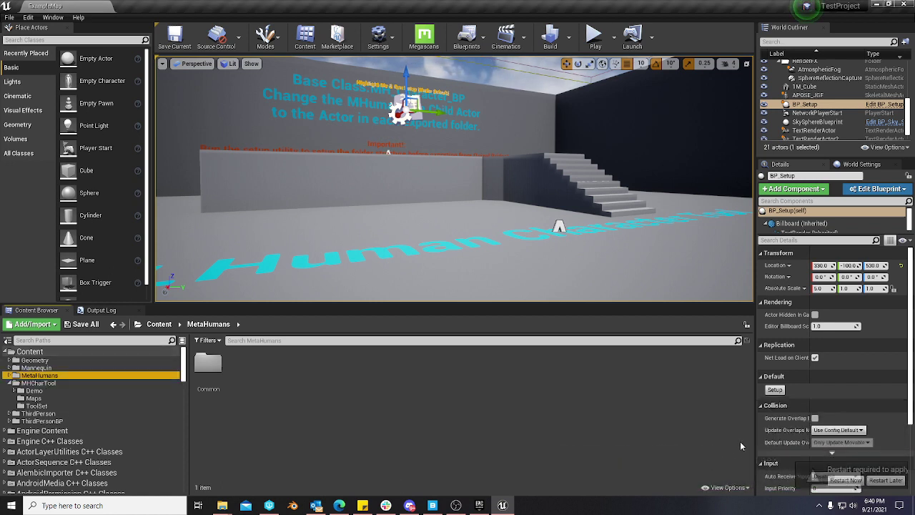
click(771, 480)
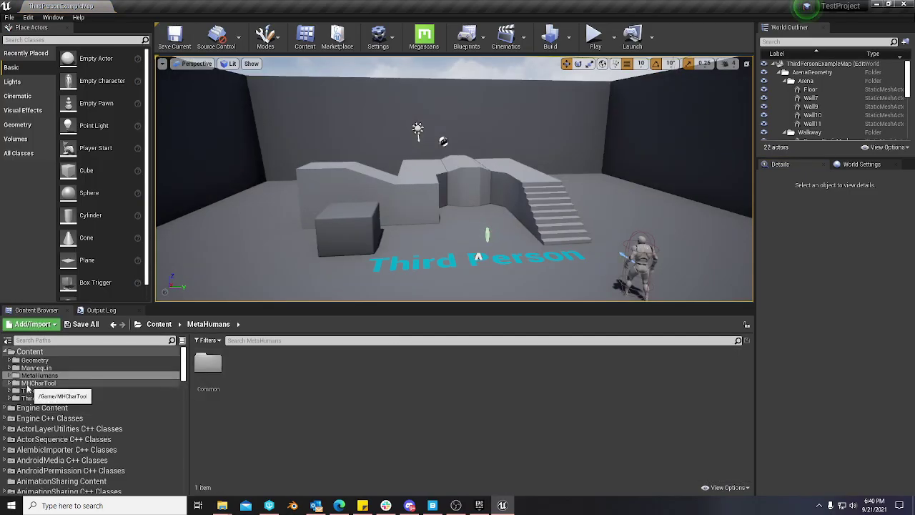
Open MHCharTool/Maps/ExampleMap and test-play it with Alt+P, then stop.
click(9, 383)
click(34, 398)
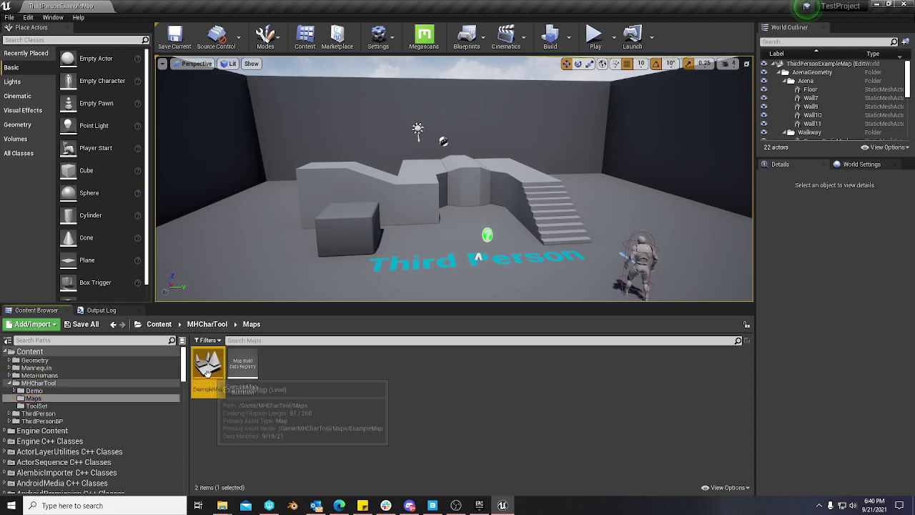
double_click(208, 366)
key(alt+p)
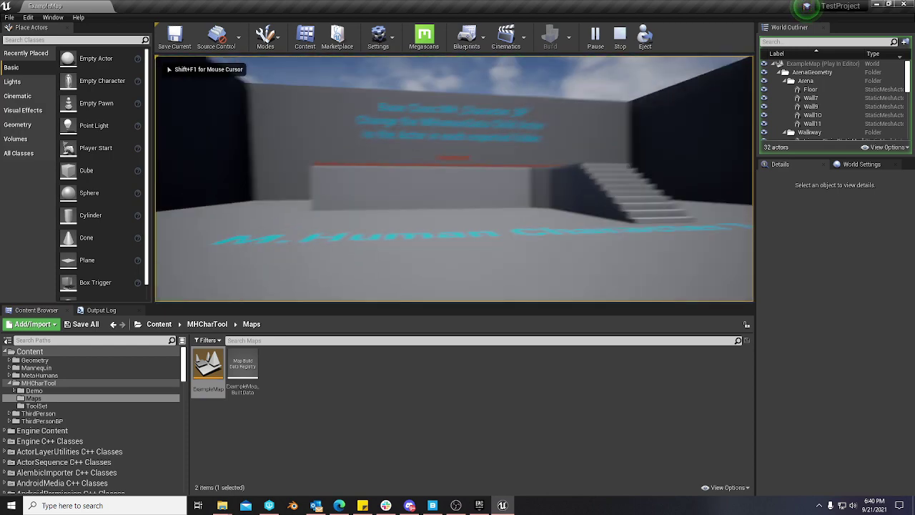
key(Escape)
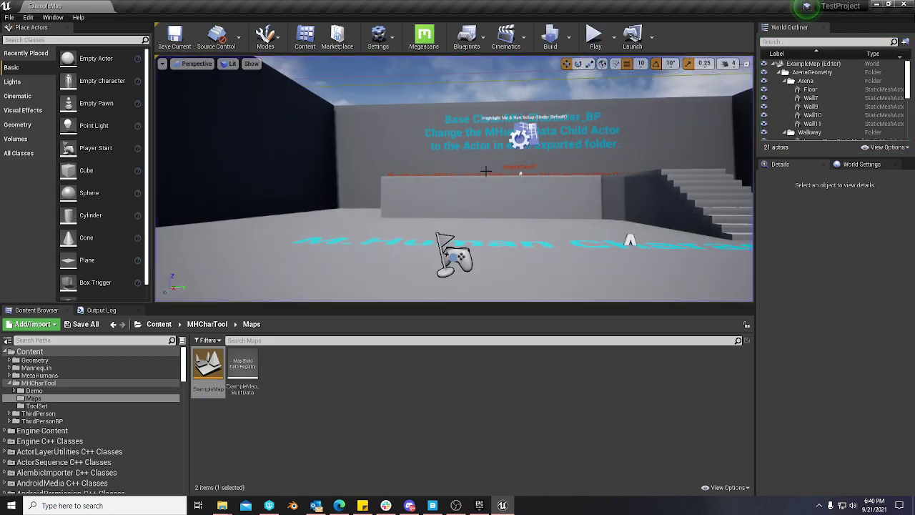
Open ToolSet/MH_Character_BP, inspect its MHumanData component, then return to the ExampleMap tab.
click(57, 405)
drag(208, 366, 227, 106)
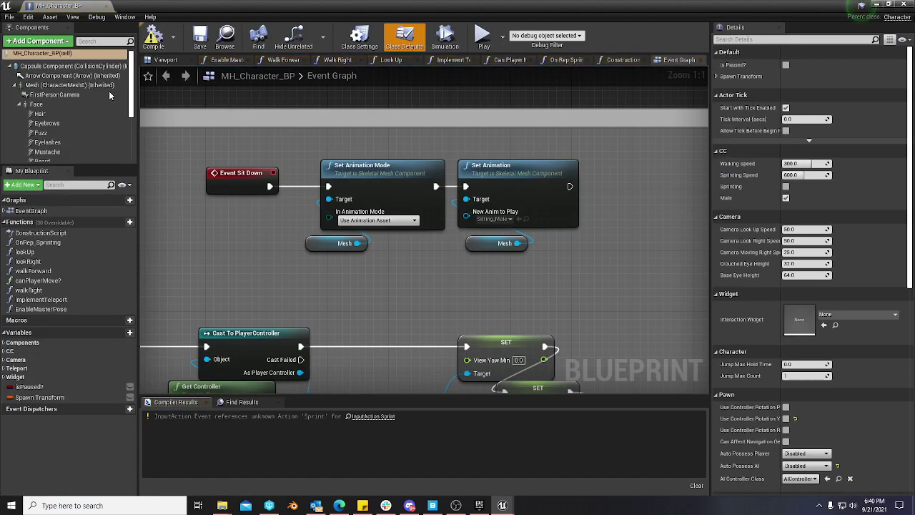
scroll(57, 92, down, 5)
scroll(57, 93, up, 5)
scroll(58, 93, down, 5)
click(45, 144)
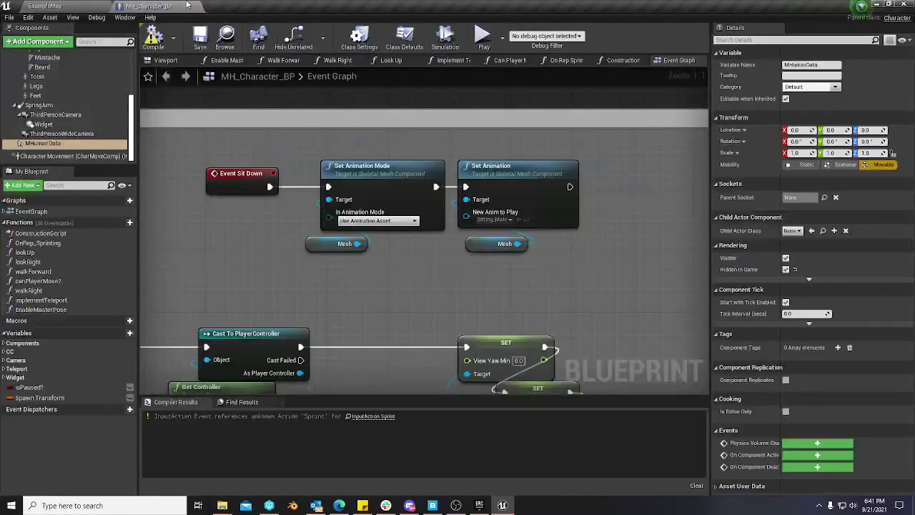
click(76, 5)
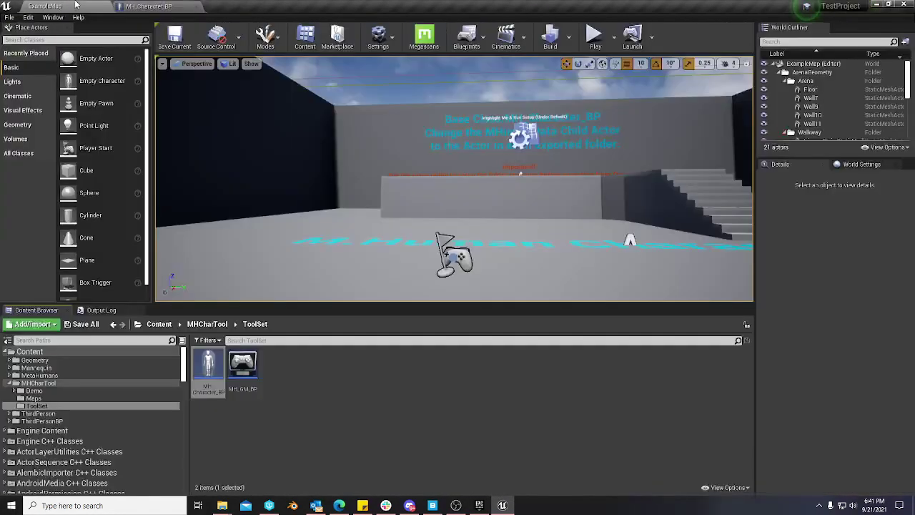
Export the Amber MetaHuman from Quixel Bridge's My MetaHumans to Unreal, then return to the editor.
click(431, 504)
mouse_move(288, 142)
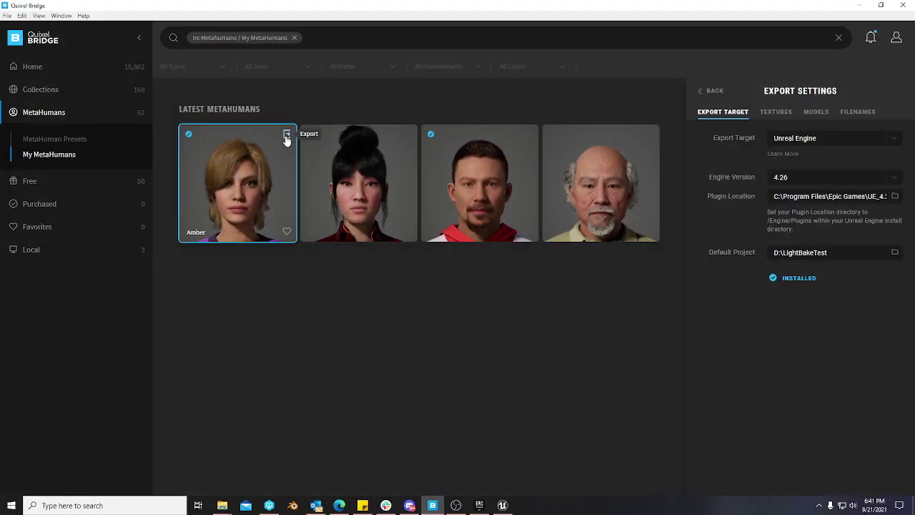
click(287, 136)
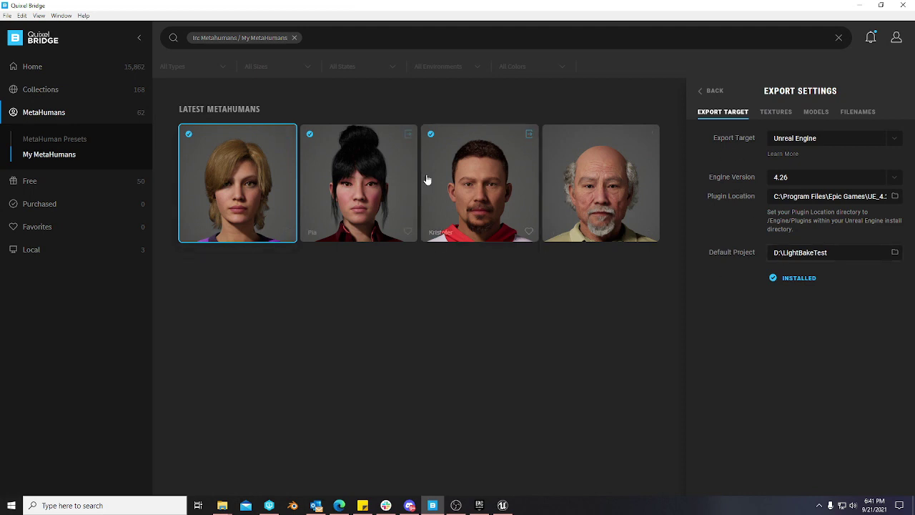
click(712, 93)
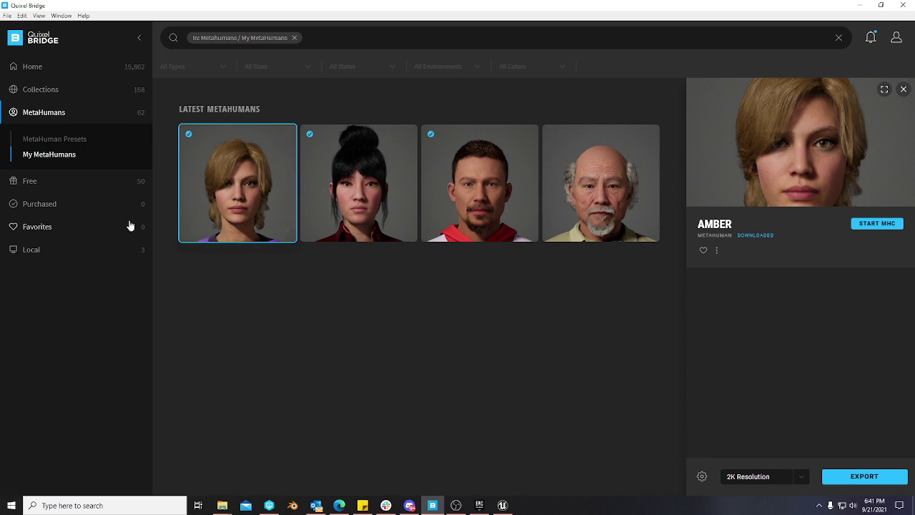
click(286, 137)
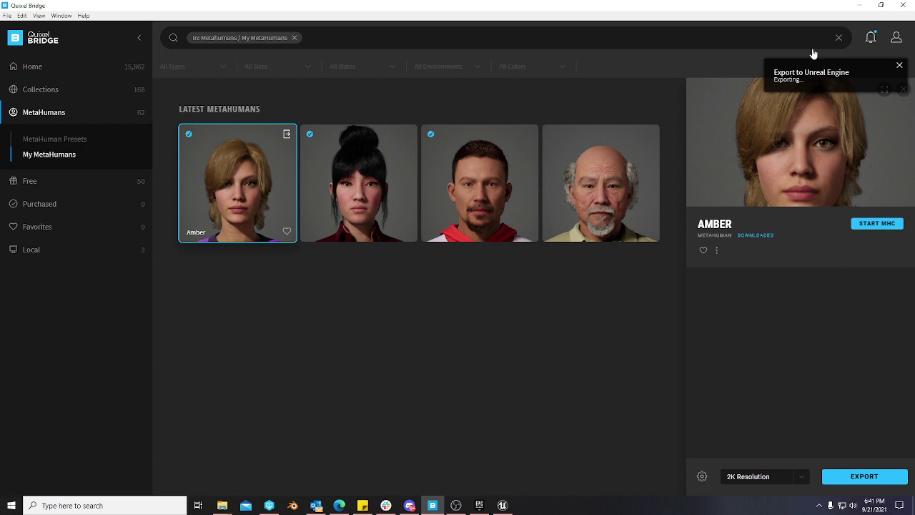
click(502, 504)
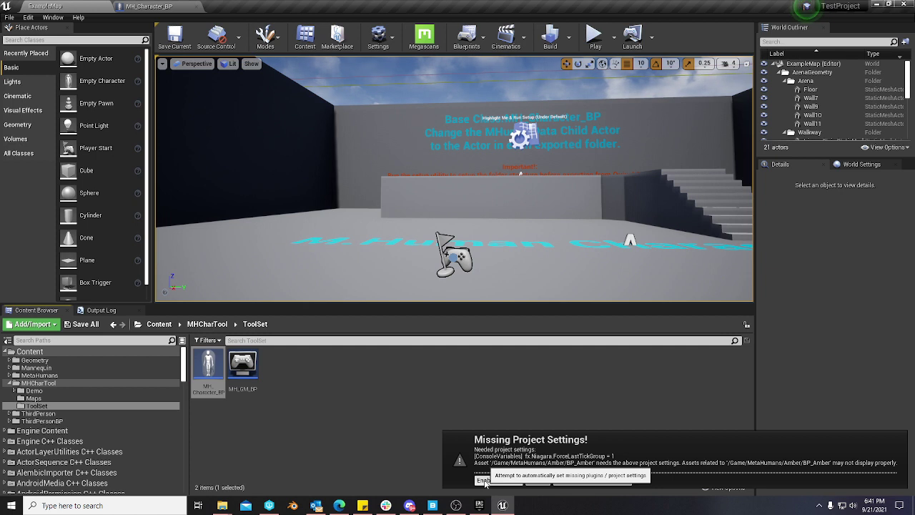
Enable Amber's missing project settings and restart the editor to apply them.
click(484, 482)
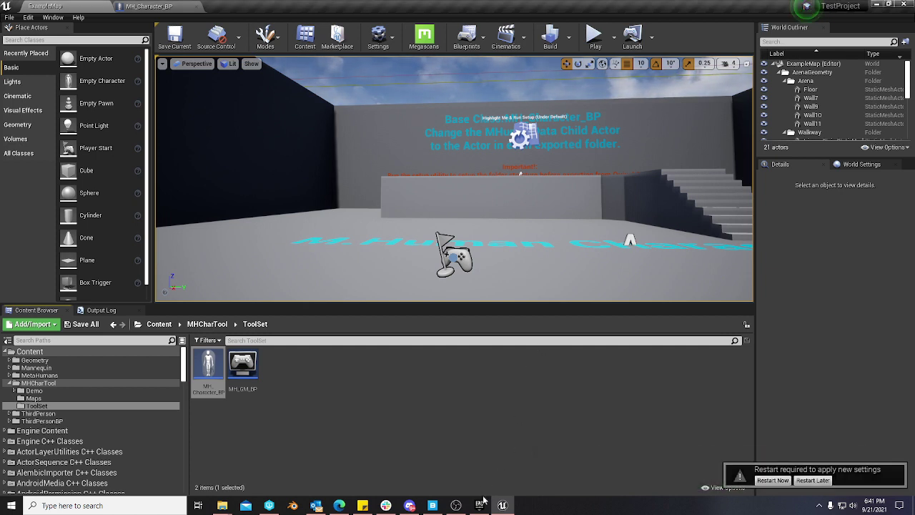
click(772, 481)
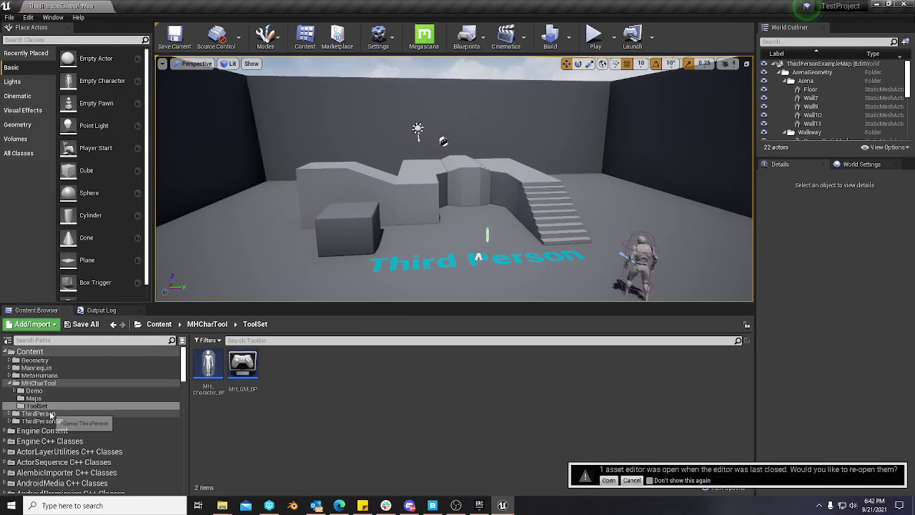
Load ExampleMap from the Maps folder and open MH_Character_BP from ToolSet.
click(34, 398)
double_click(193, 382)
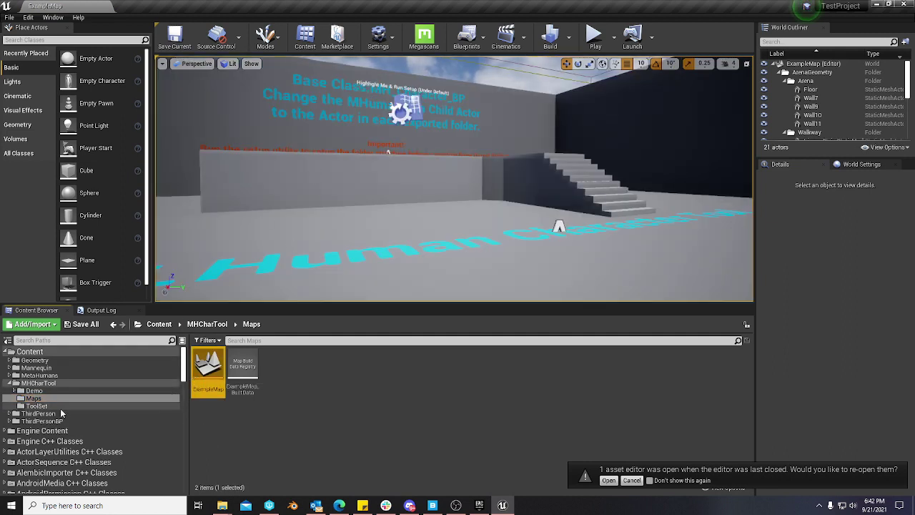
click(38, 405)
double_click(209, 366)
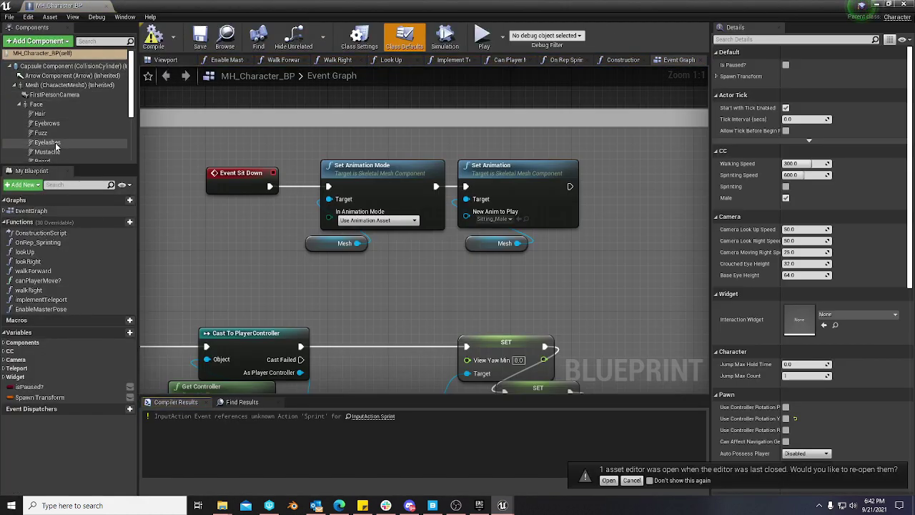
Set the MHumanData component's Child Actor Class to BP_Amber and compile the blueprint.
scroll(59, 143, down, 4)
click(43, 143)
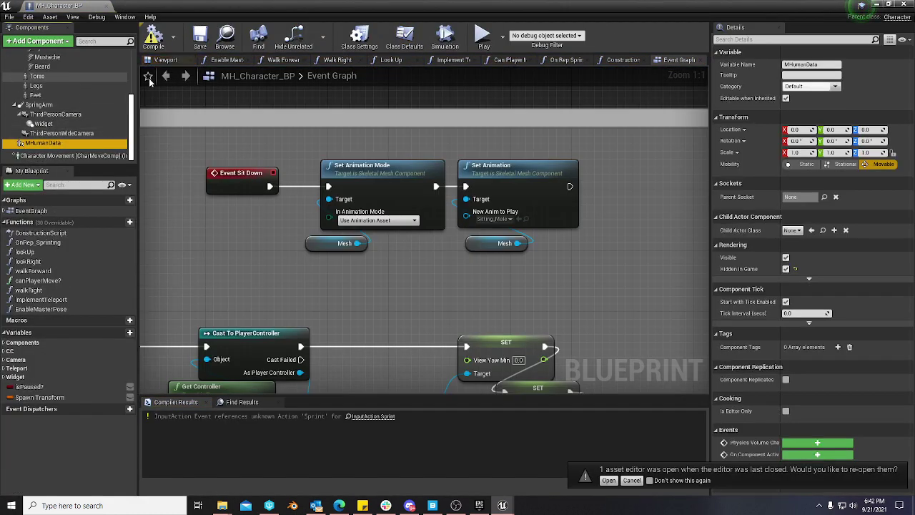
click(798, 230)
text(ambe)
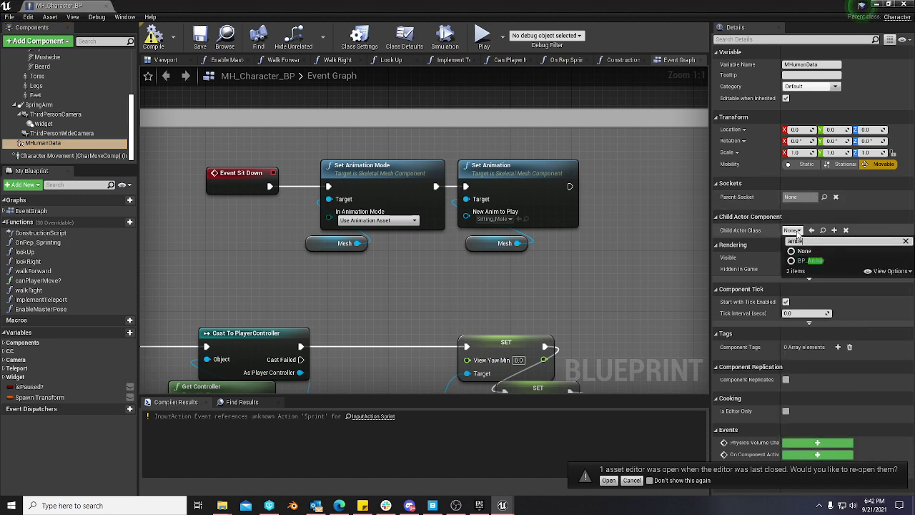
text(r)
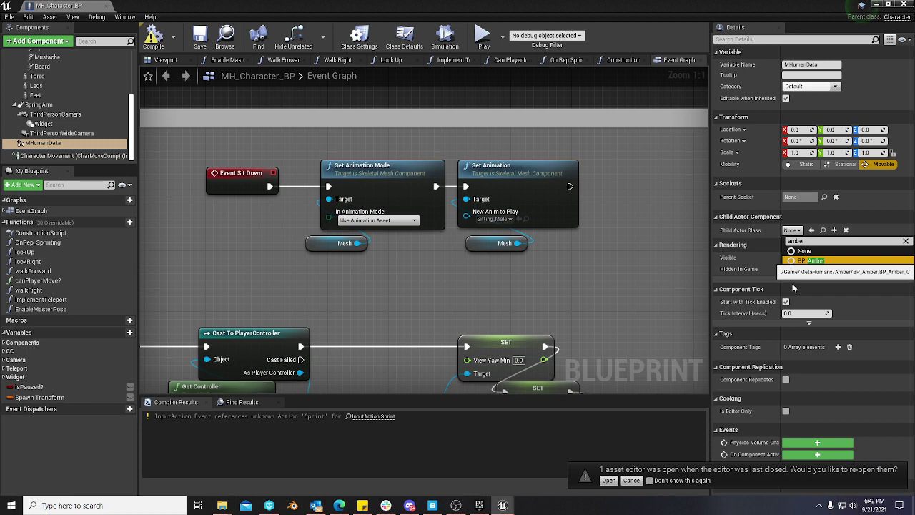
key(Return)
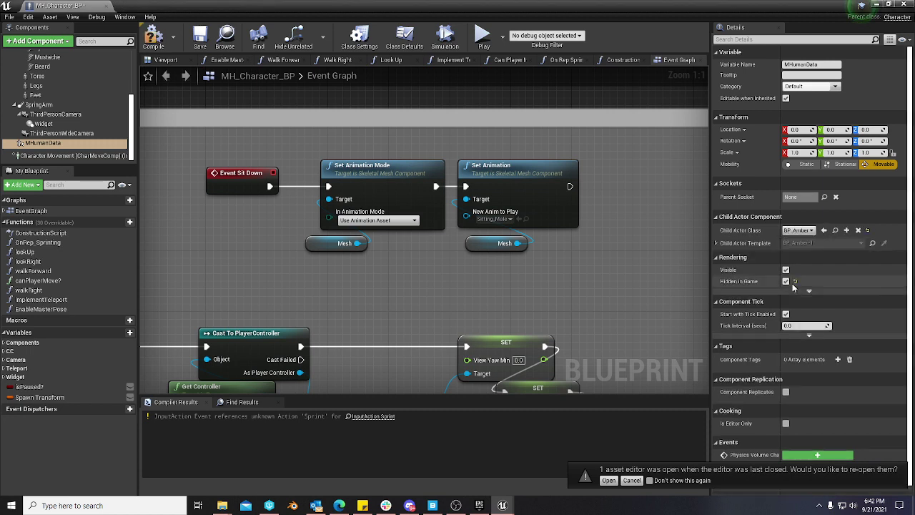
click(153, 35)
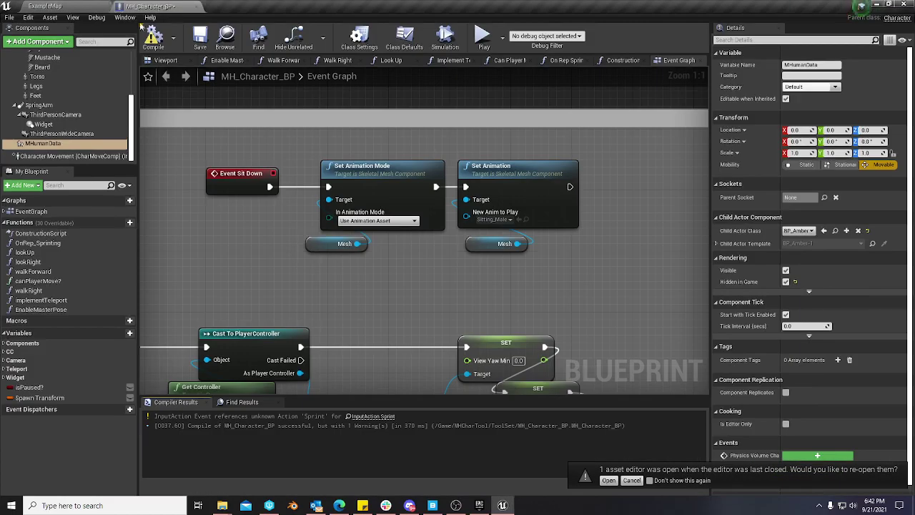
Play ExampleMap in the editor with Amber as the character, then stop with Esc.
click(876, 4)
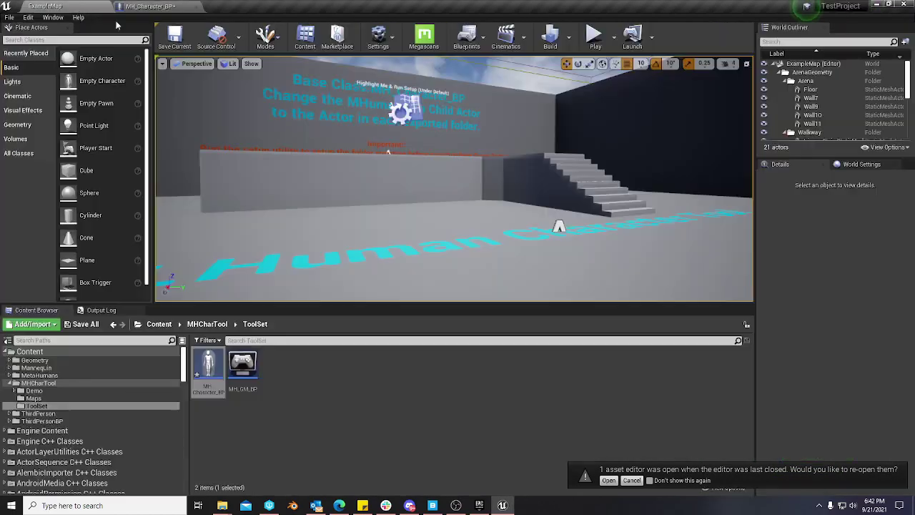
click(592, 33)
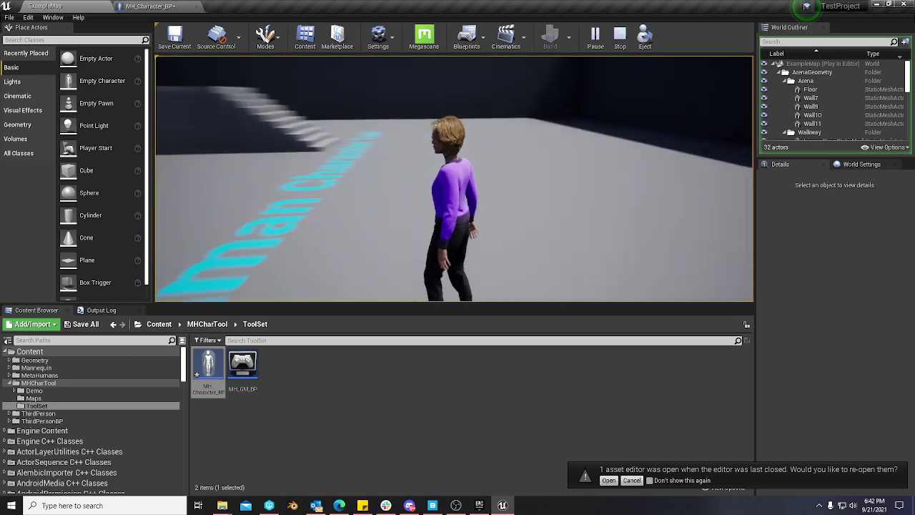
key(Escape)
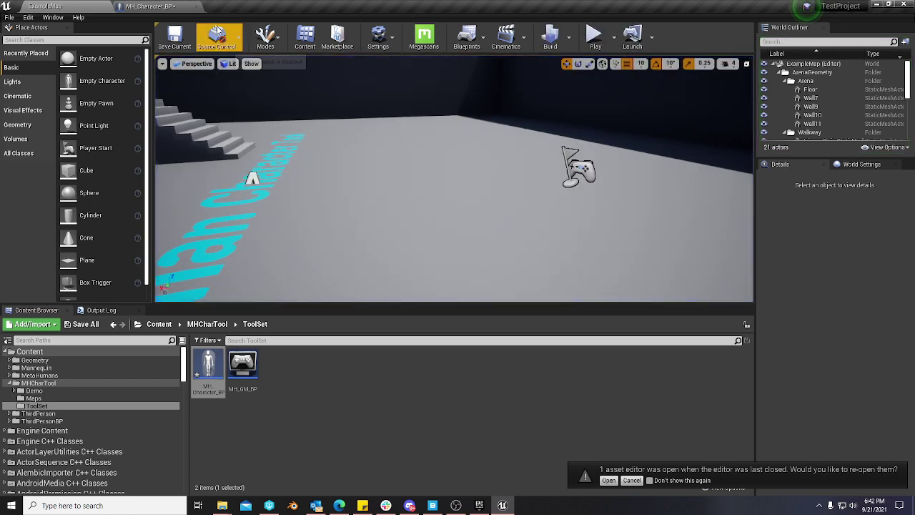
In Quixel Bridge, export Kristofer from My MetaHumans to Unreal Engine.
click(432, 505)
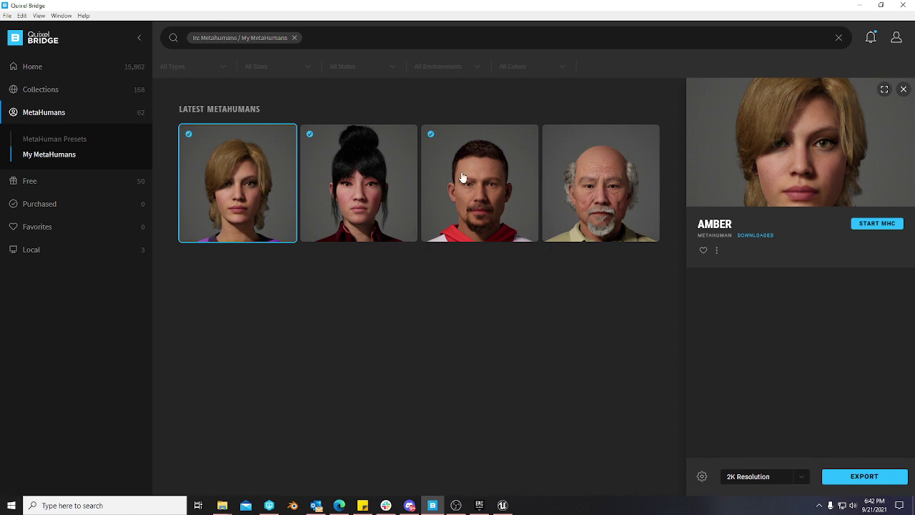
click(529, 136)
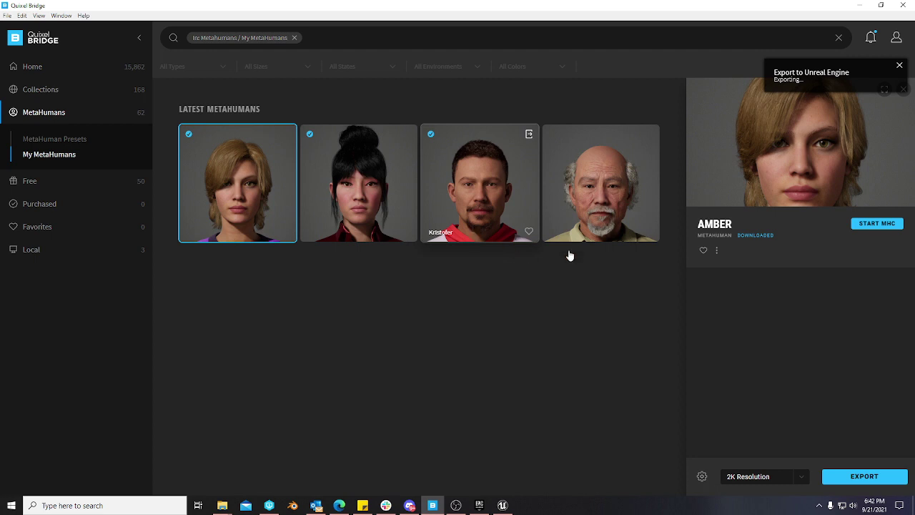
In MH_Character_BP, change MHumanData's Child Actor Class to BP_Kristofer.
click(501, 506)
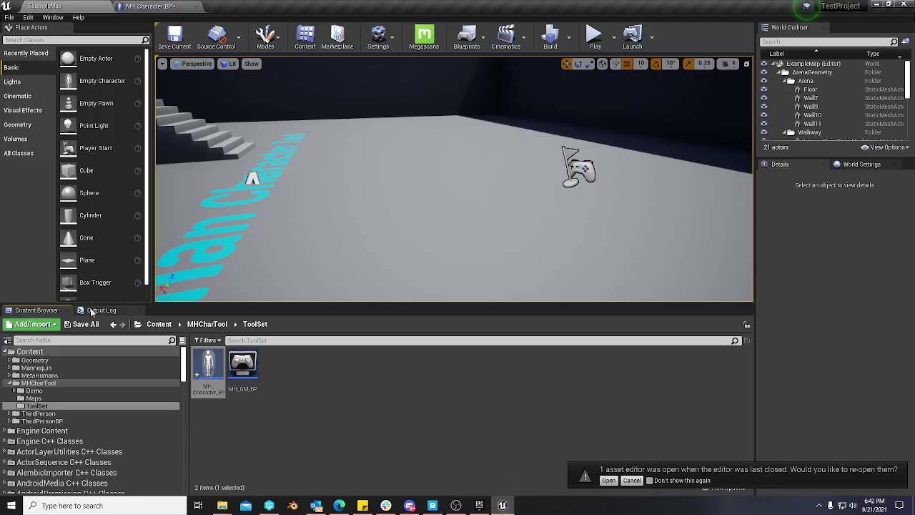
double_click(207, 368)
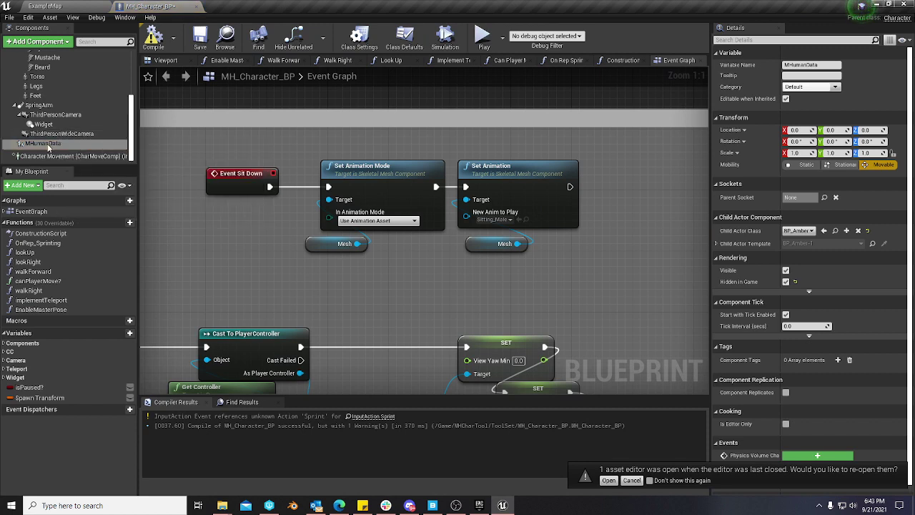
click(799, 231)
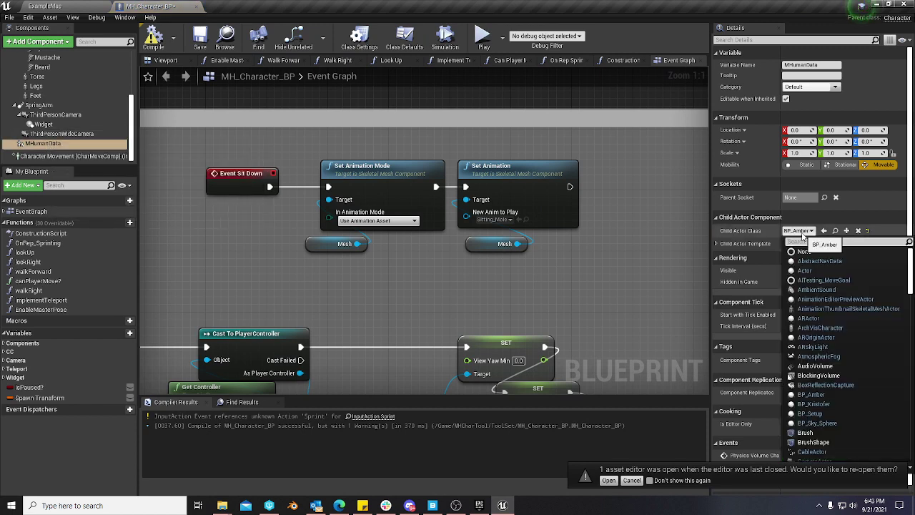
click(799, 231)
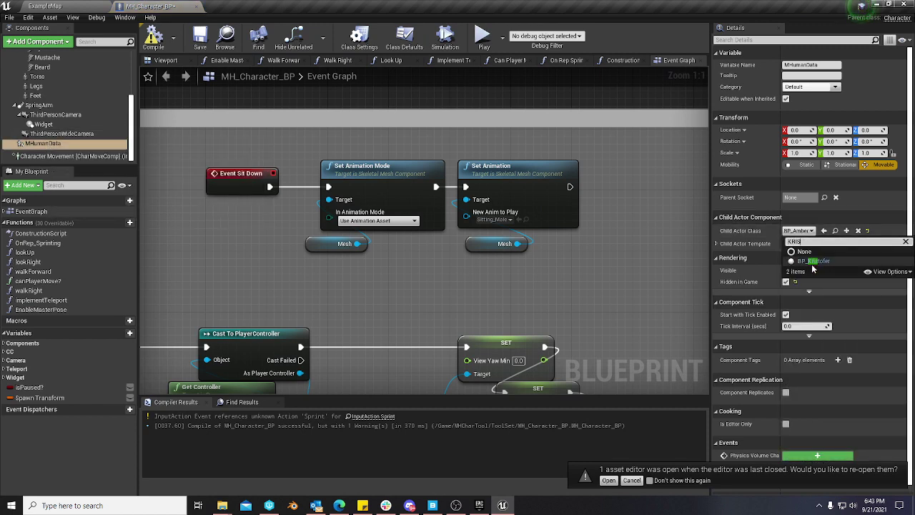
Back on ExampleMap, walk Kristofer forward with W and free the mouse.
click(81, 7)
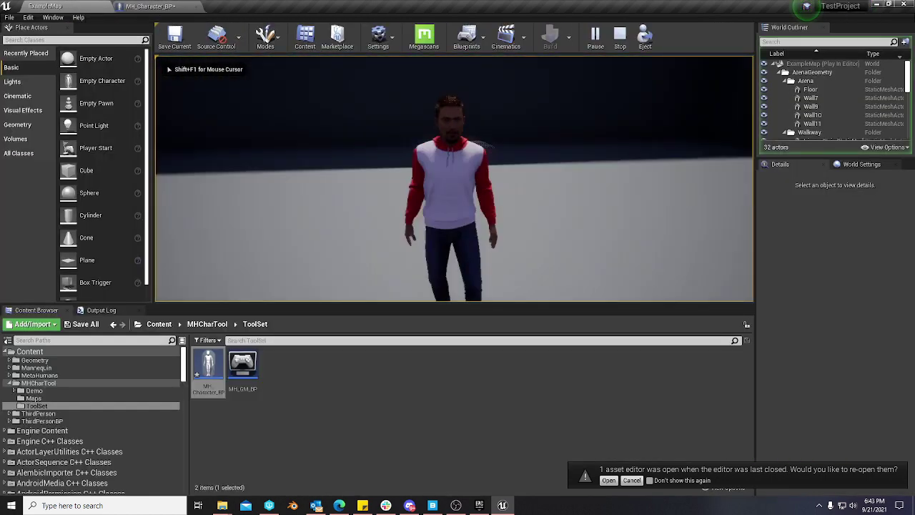
key(w)
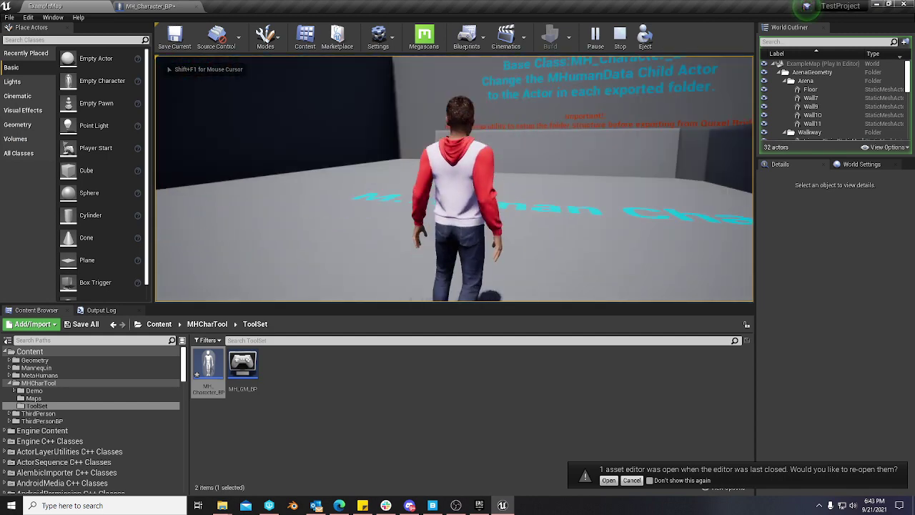
key(w)
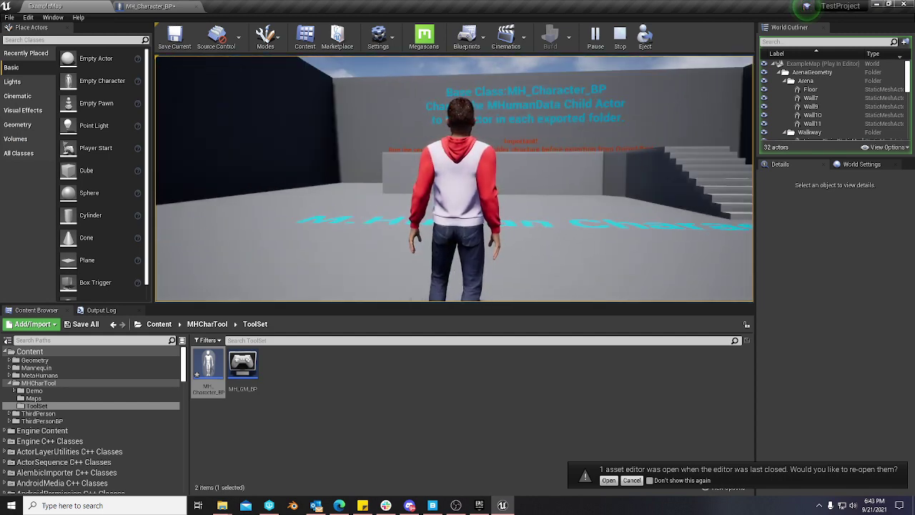
key(super)
key(super)
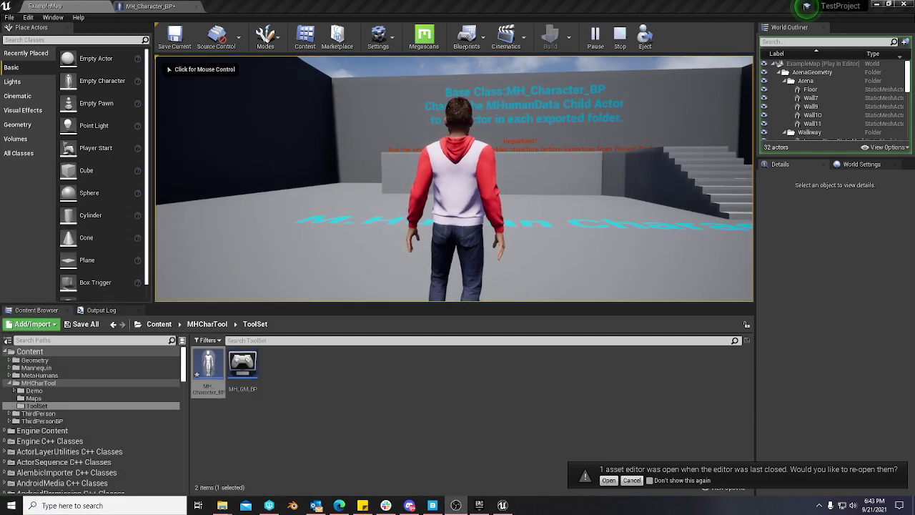